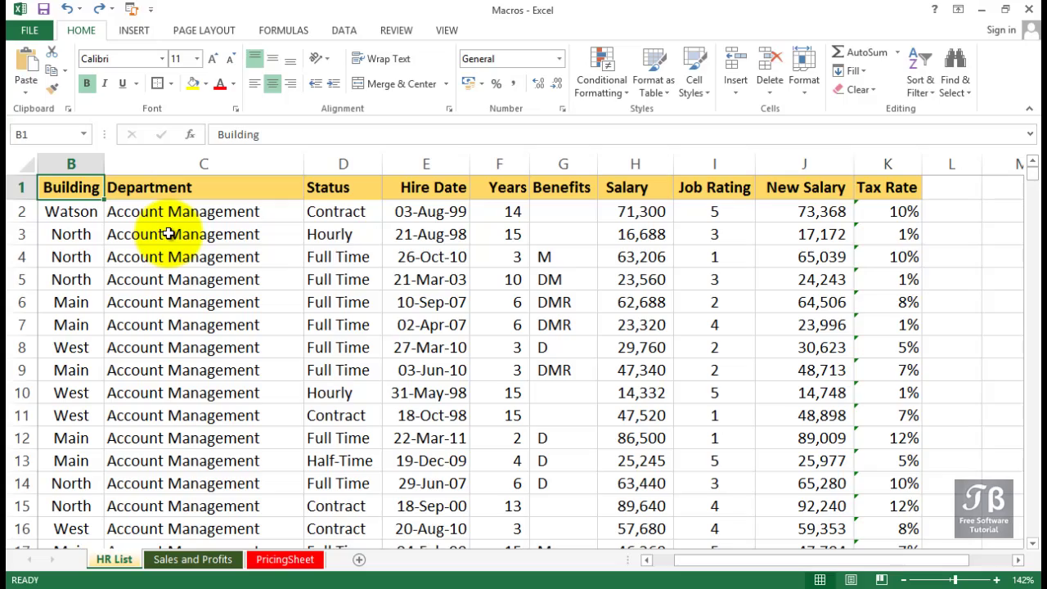
- Format Status cell D5 with a yellow fill, red font, bold, italic and a thick box border
click(351, 284)
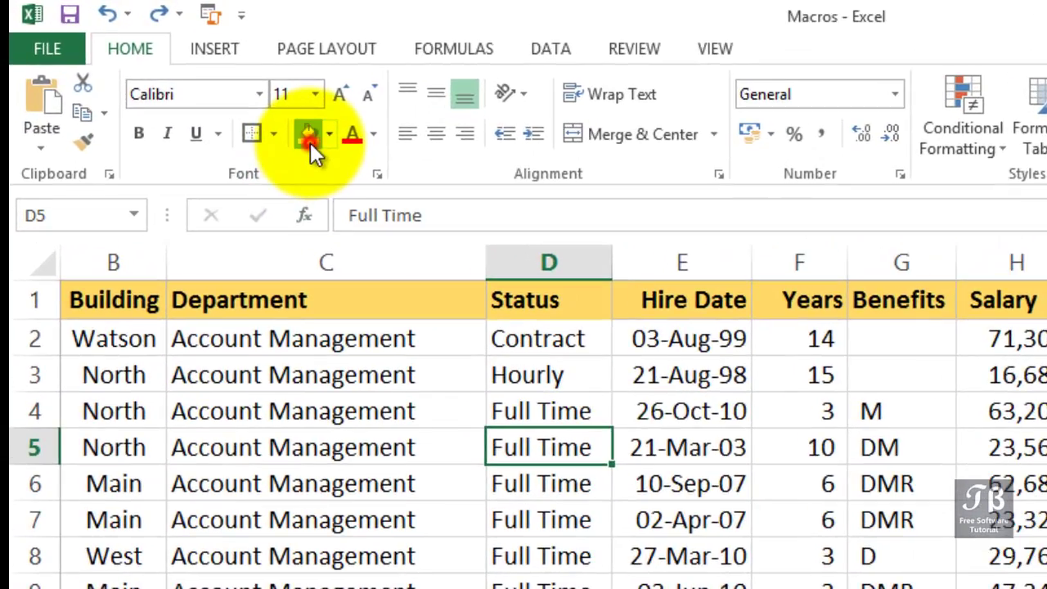
click(310, 141)
click(352, 139)
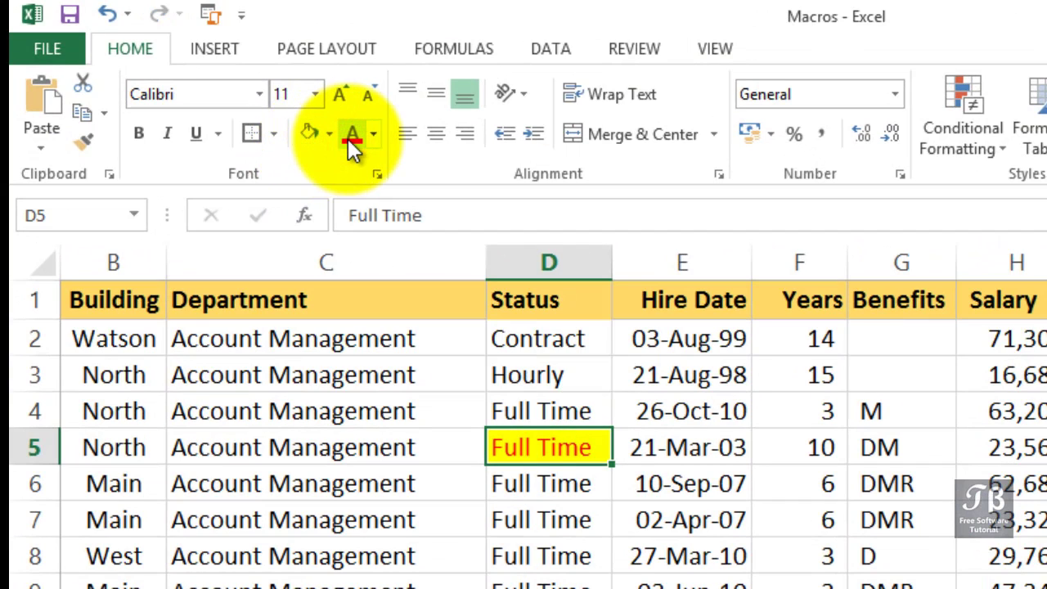
click(136, 136)
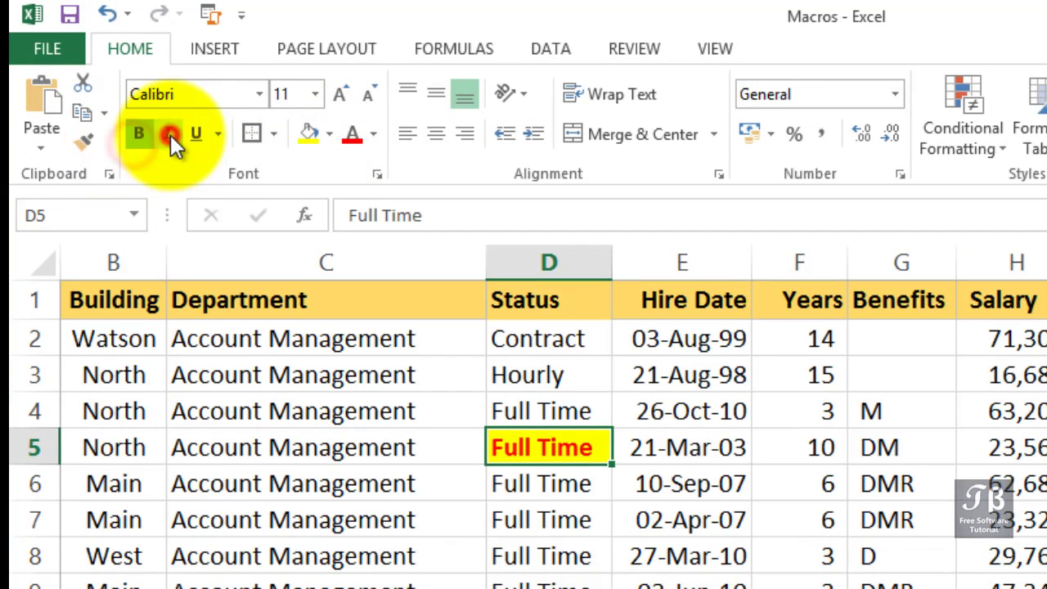
click(170, 134)
click(252, 132)
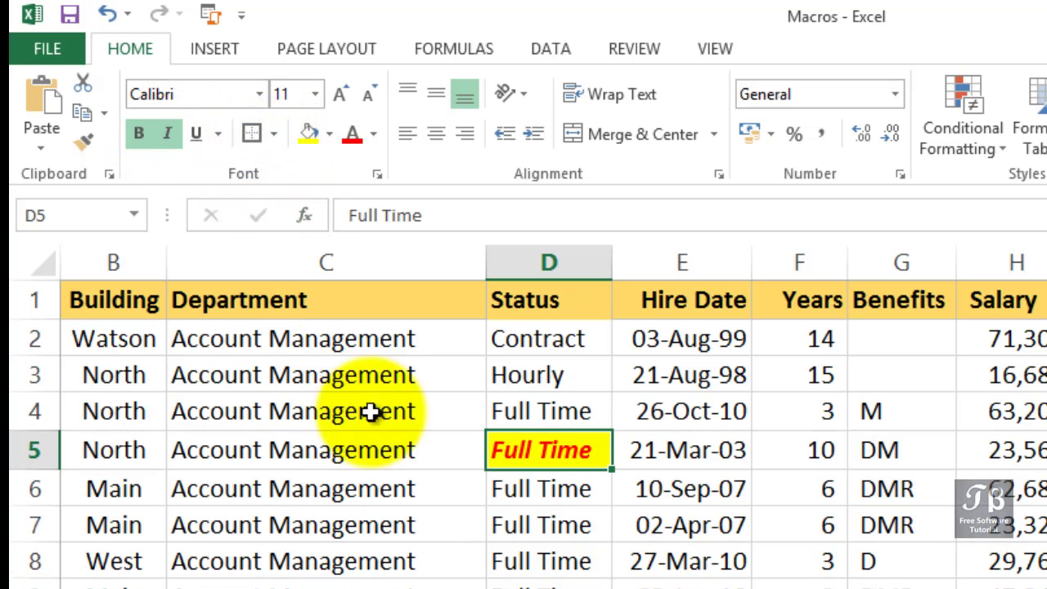
click(520, 498)
drag(520, 508, 532, 588)
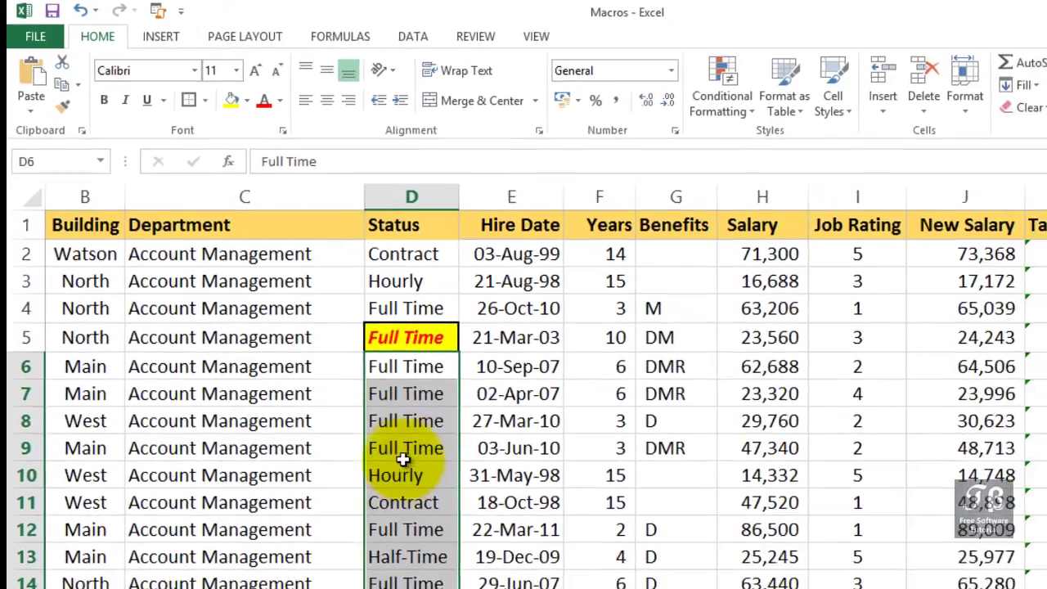
- With Status cell D9 selected, set up a new macro recording named Highlight_Cells
click(403, 457)
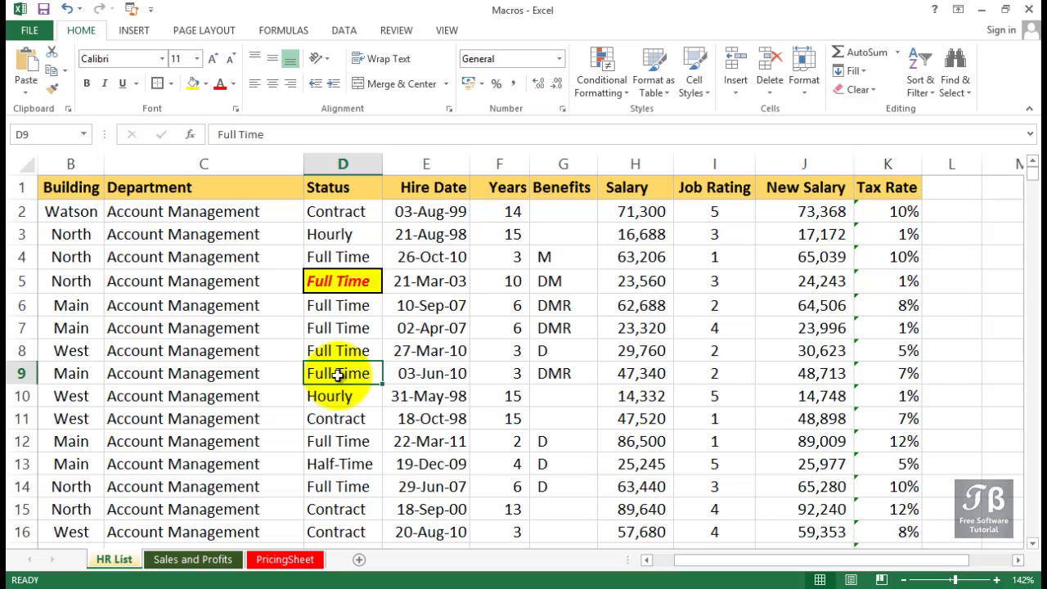
scroll(338, 374, down, 1)
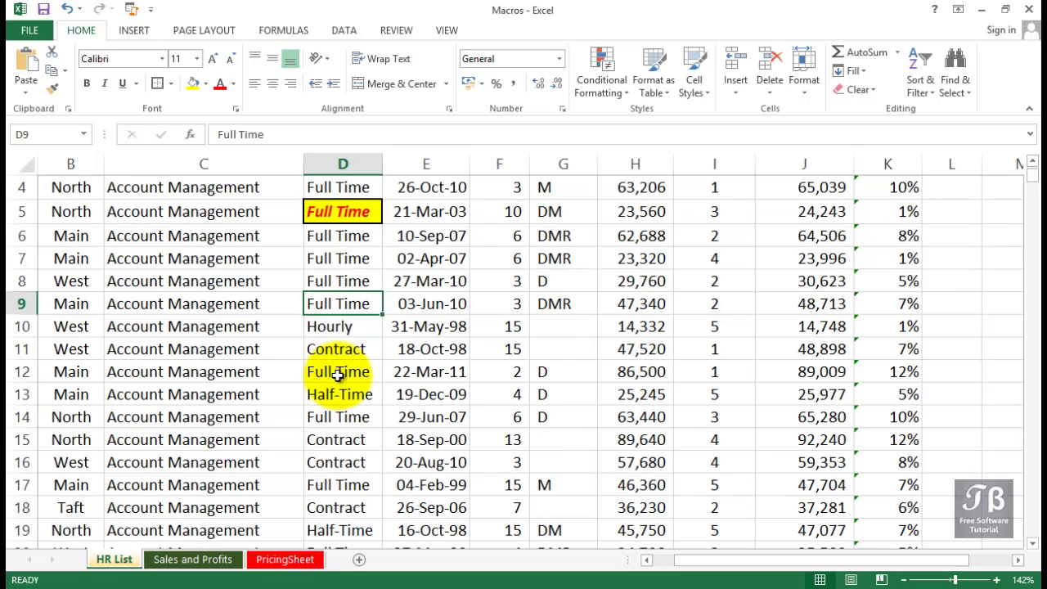
scroll(338, 375, down, 1)
scroll(338, 375, up, 1)
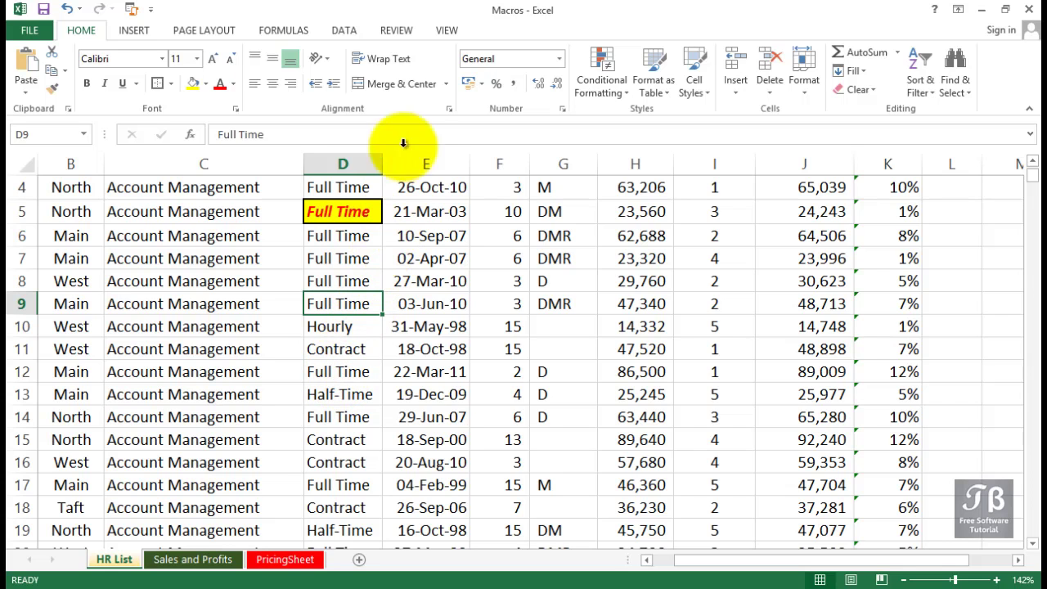
click(452, 31)
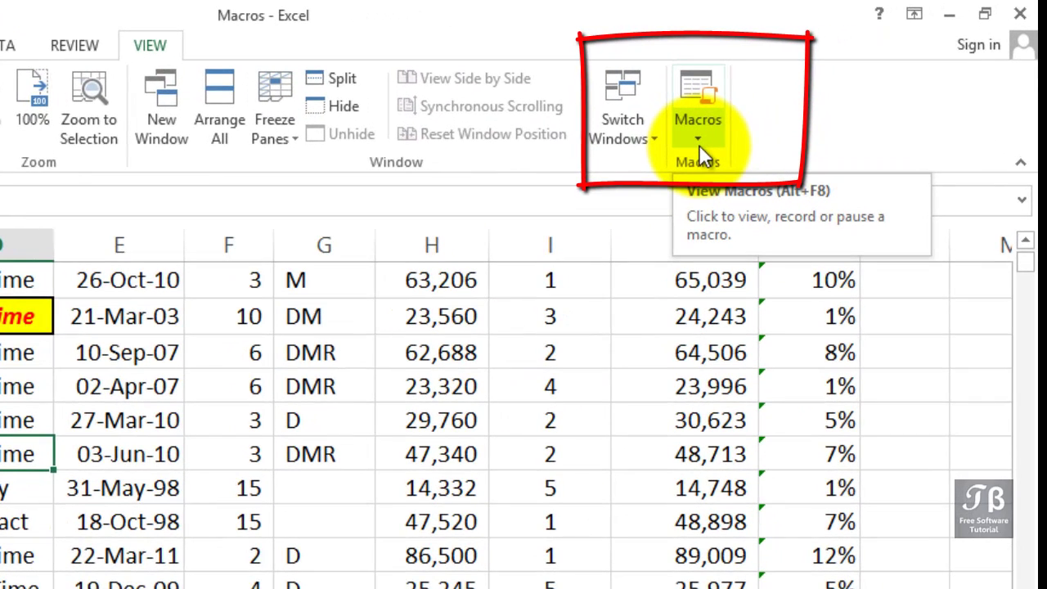
click(698, 144)
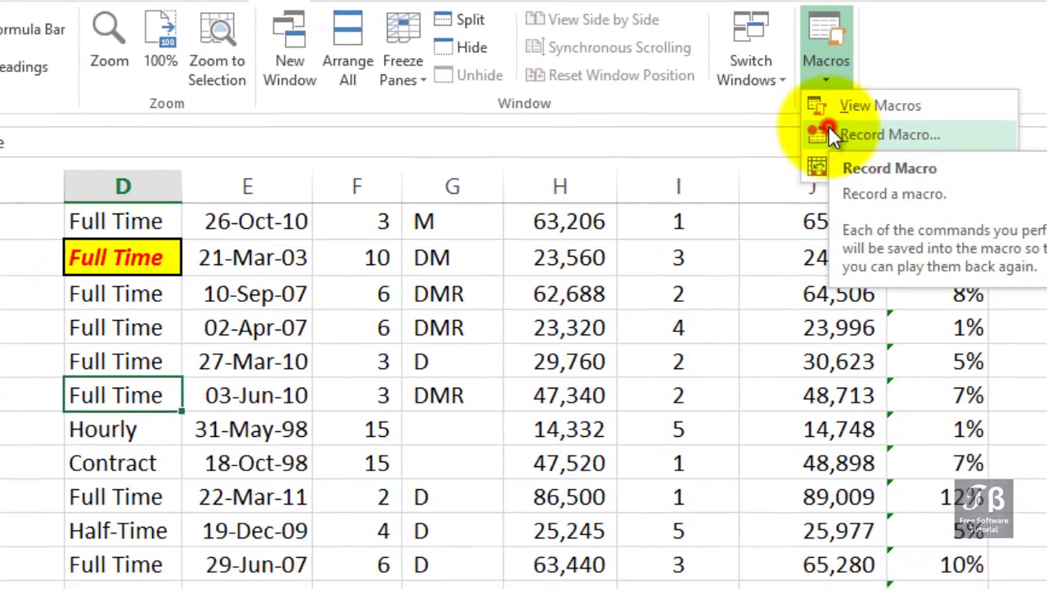
click(702, 191)
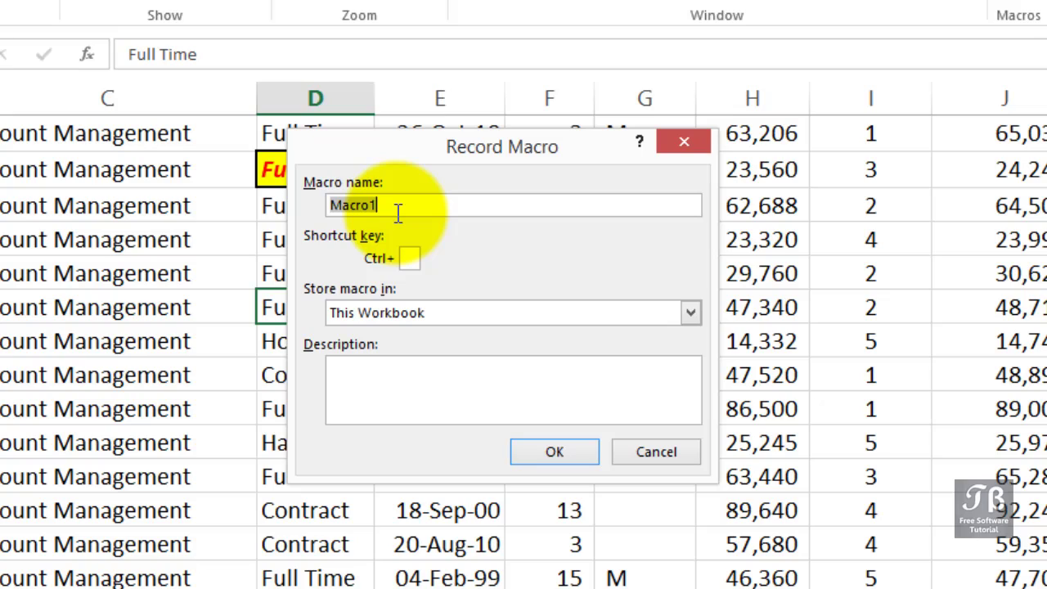
text(High)
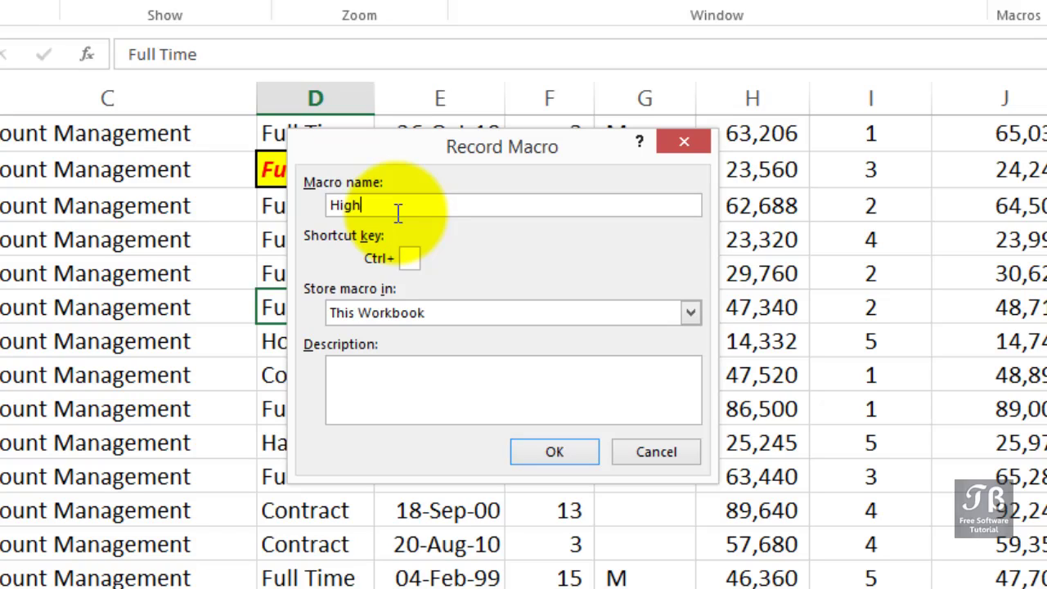
text(light_Cells)
- Assign Ctrl+Shift+H as the macro's shortcut, store it in This Workbook and start recording
click(408, 259)
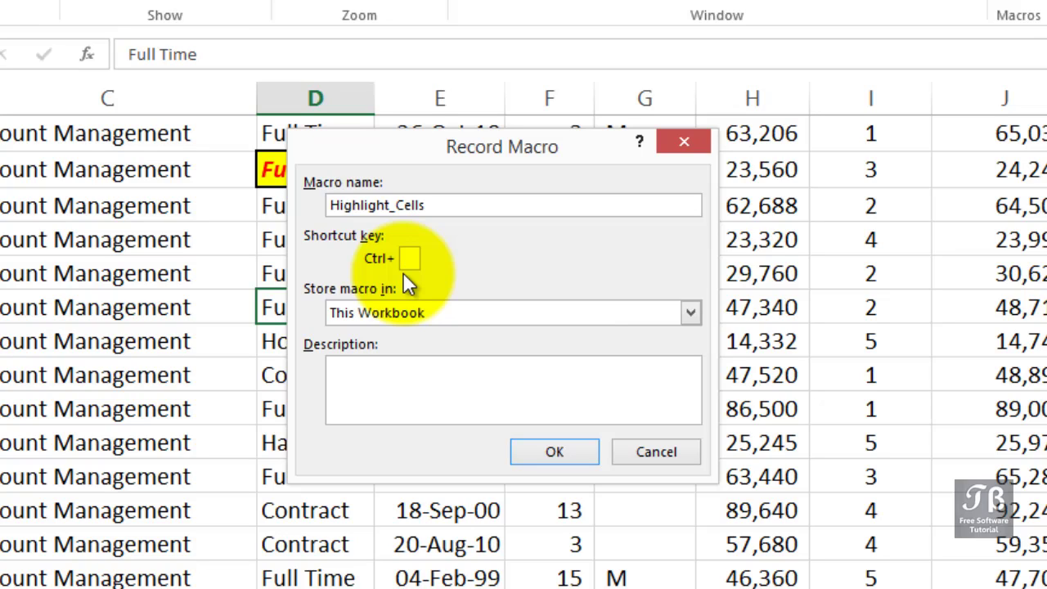
text(H)
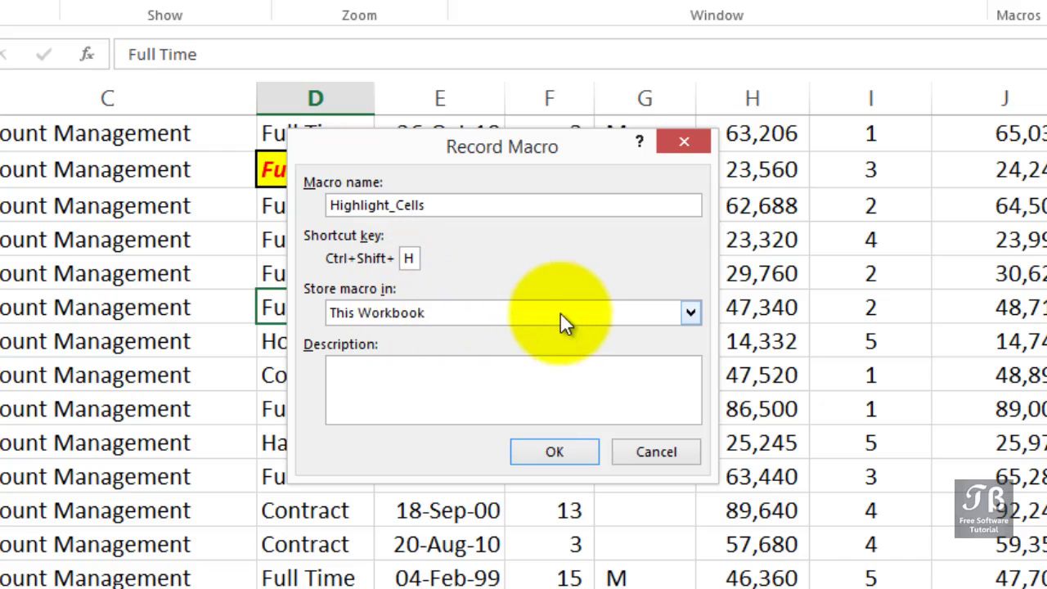
click(691, 313)
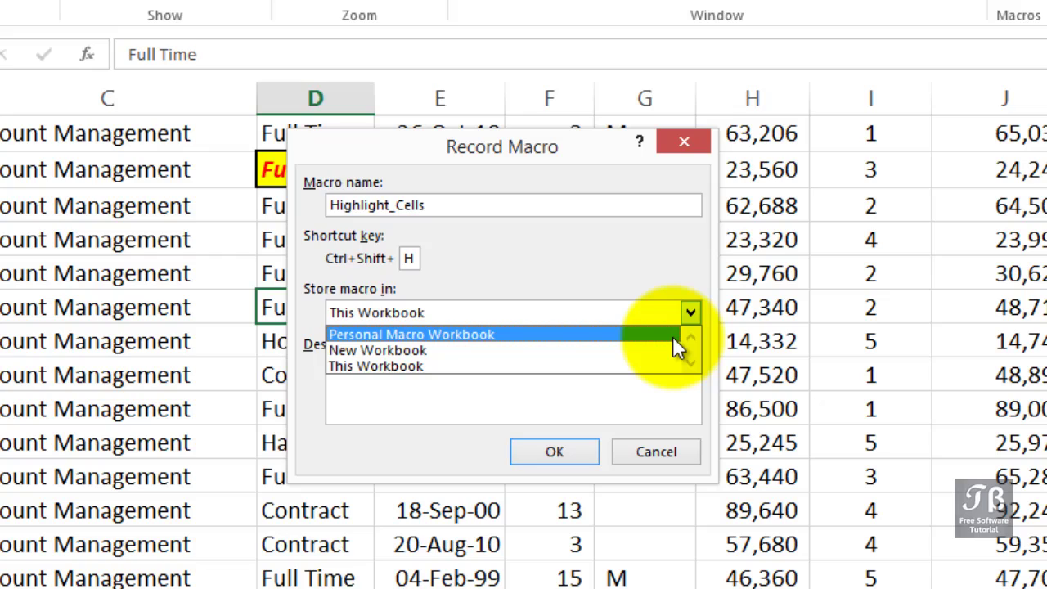
click(595, 365)
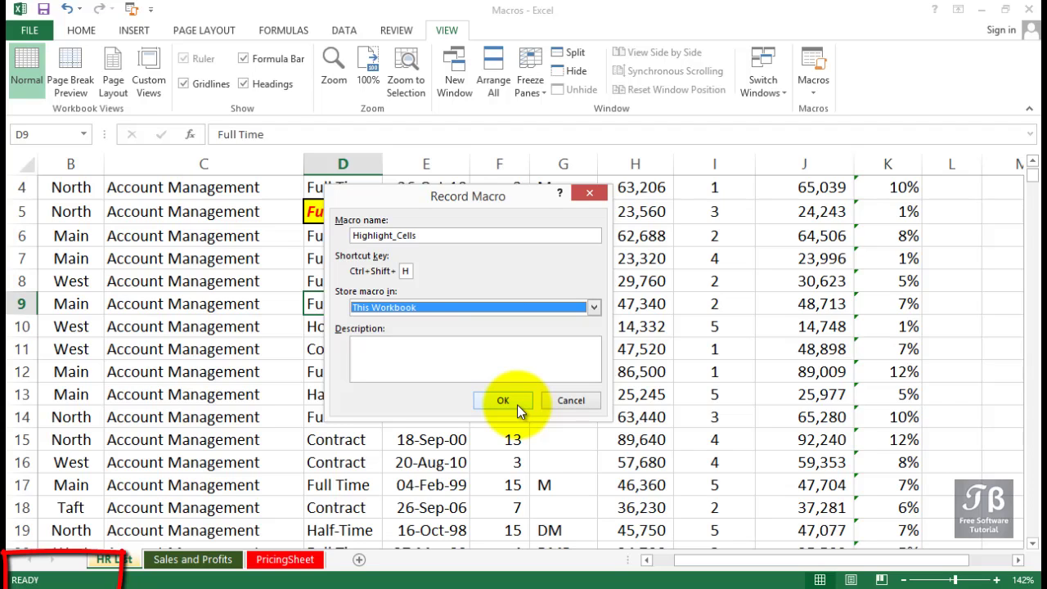
click(518, 404)
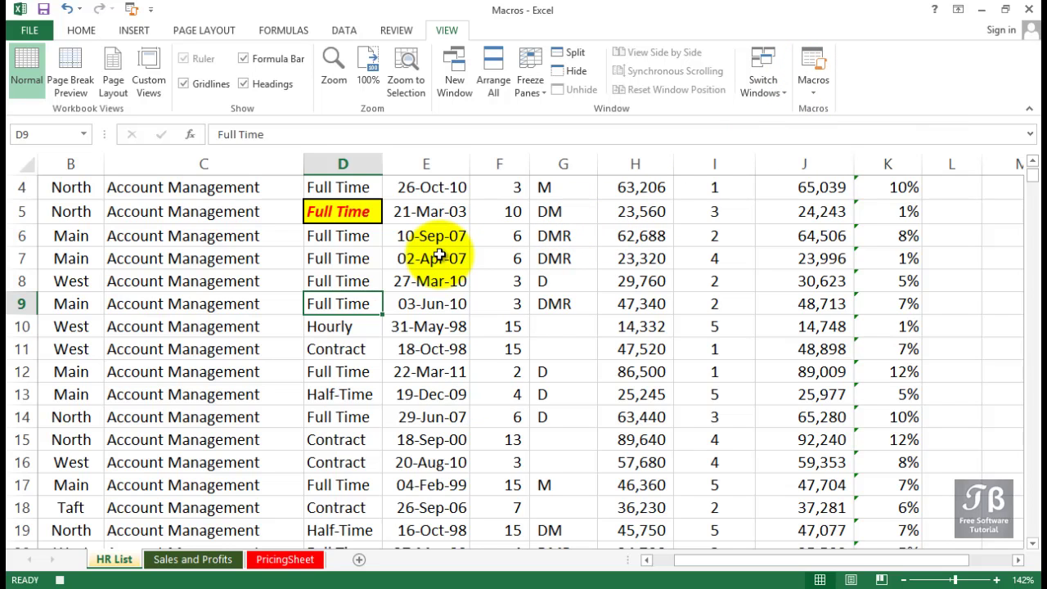
- Make cell D9 bold and italic and give it a thick box border
scroll(439, 255, down, 2)
scroll(440, 256, up, 3)
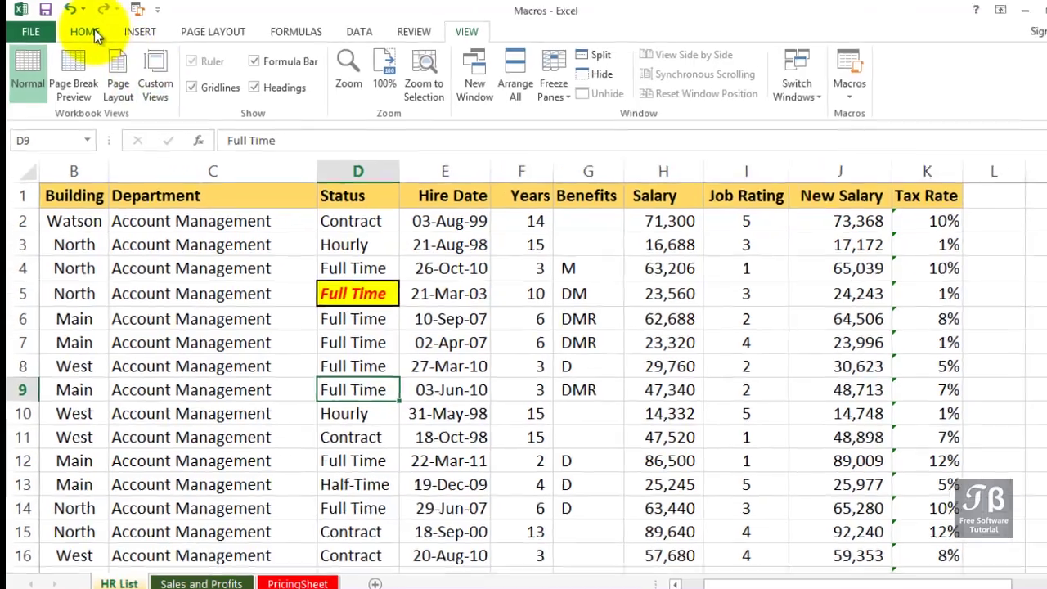
click(95, 31)
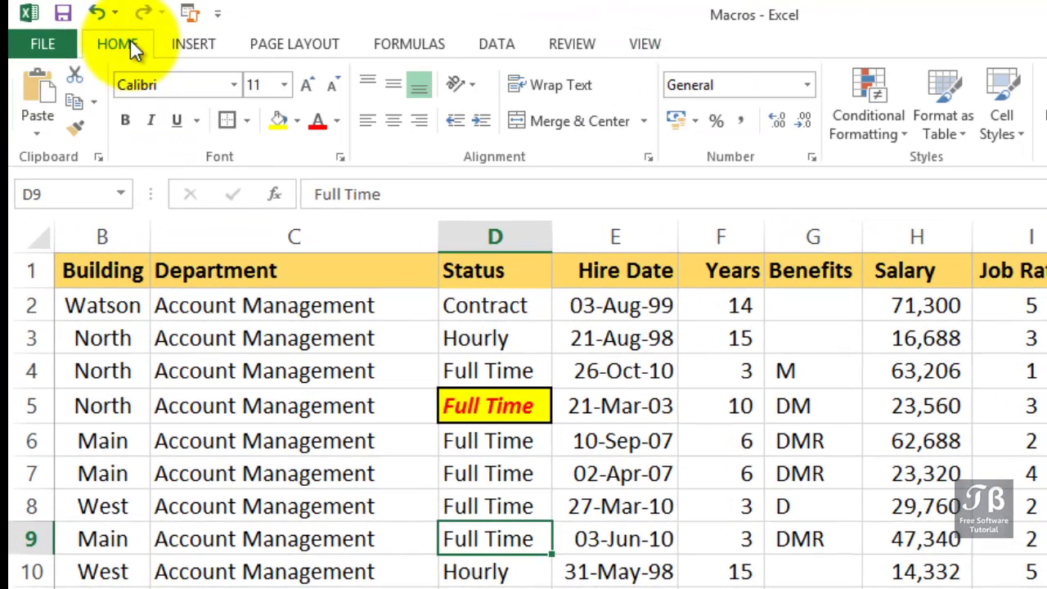
click(132, 127)
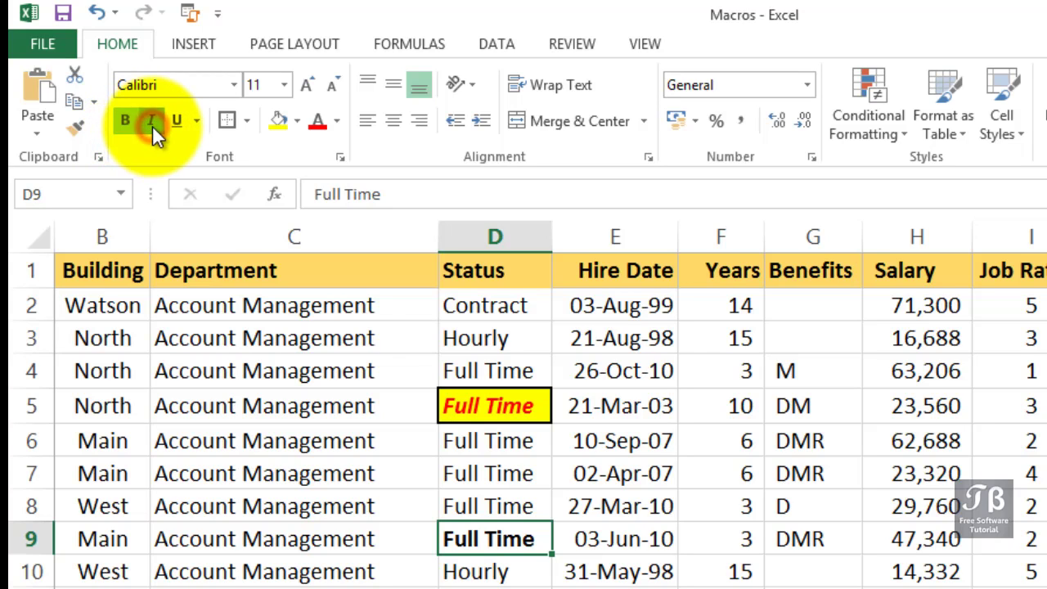
click(152, 127)
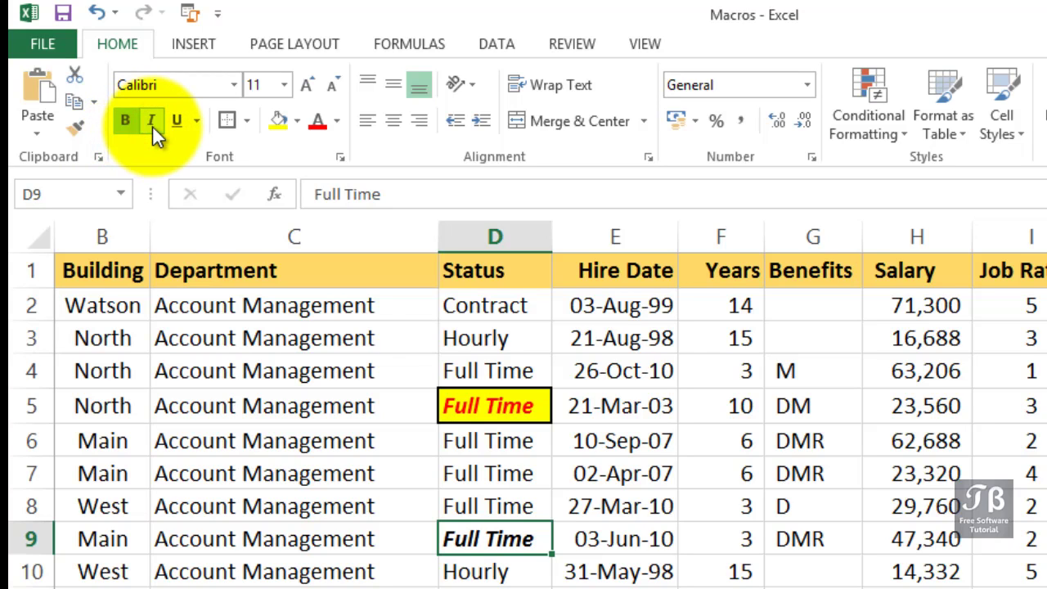
click(249, 121)
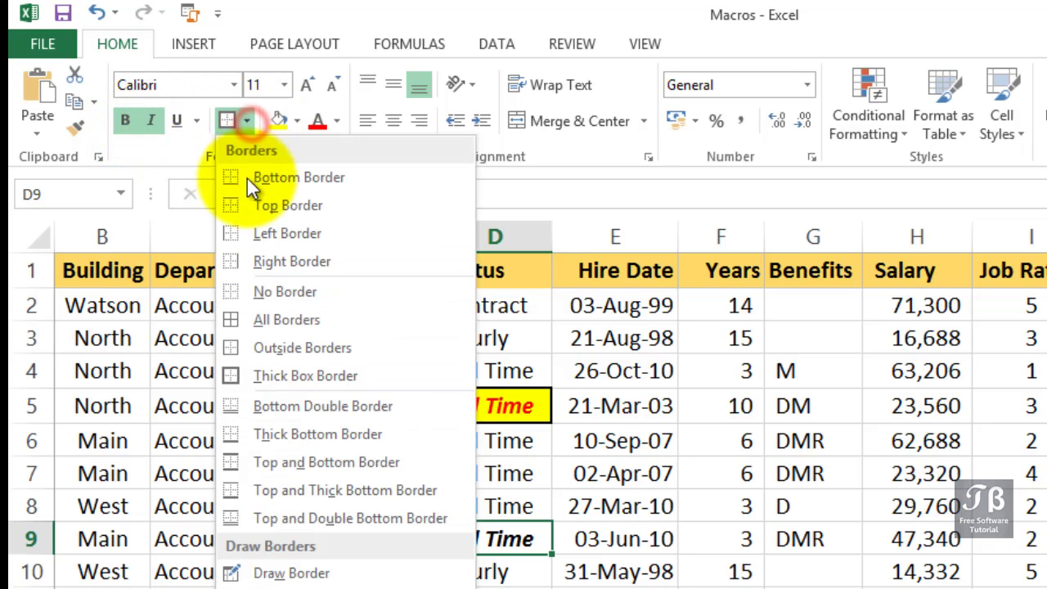
click(275, 376)
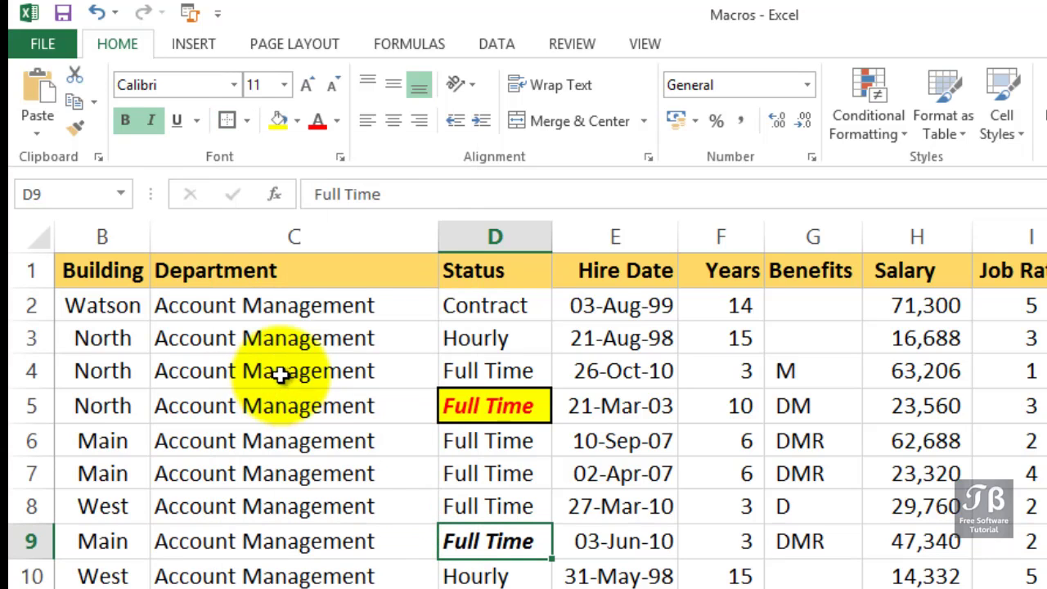
- Apply a yellow fill and red font color to cell D9, and stop the macro recording
click(298, 123)
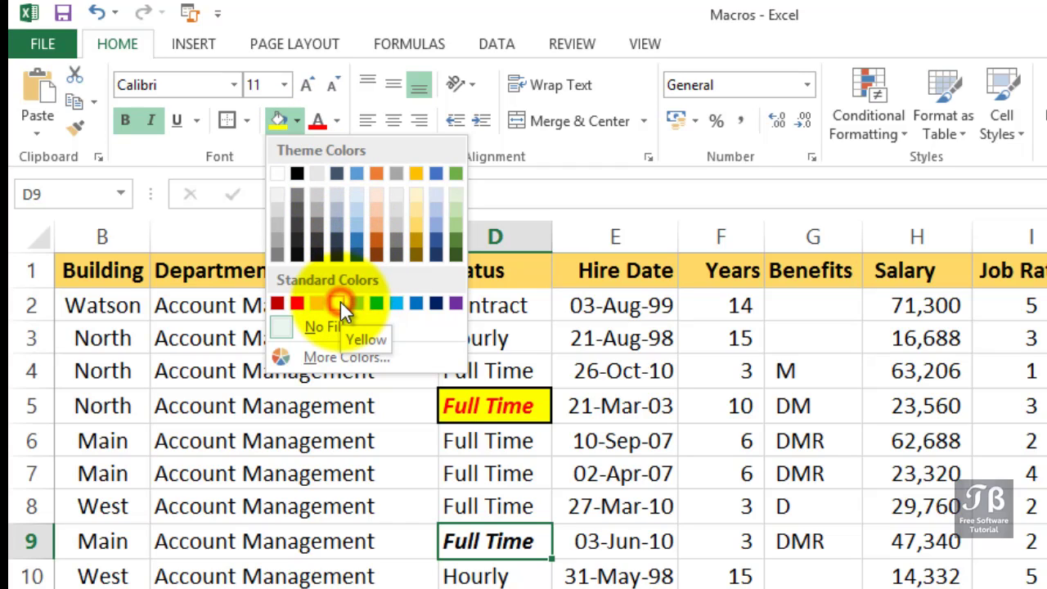
click(340, 303)
click(337, 124)
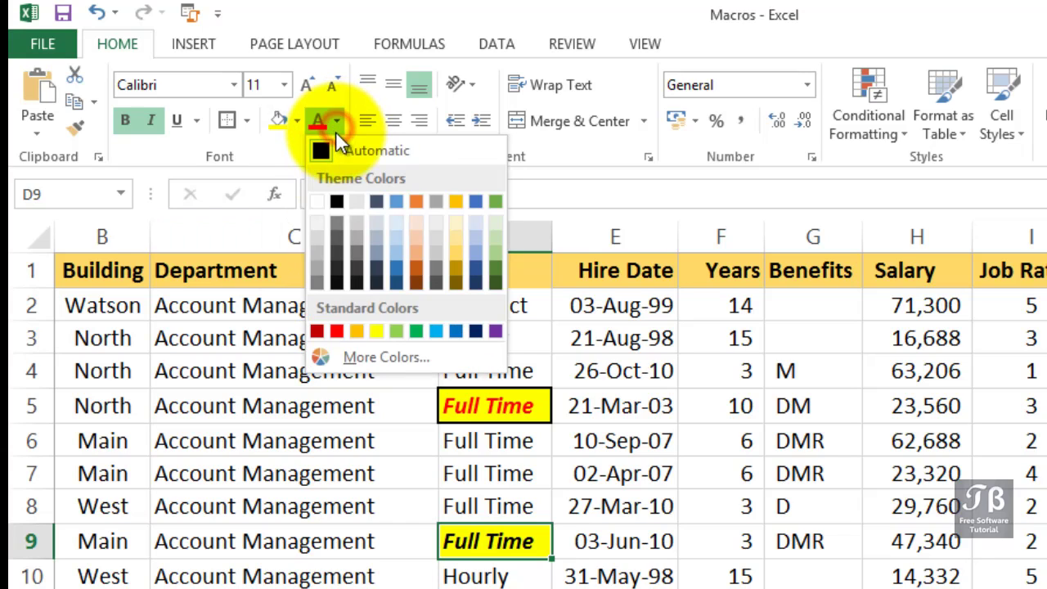
click(335, 329)
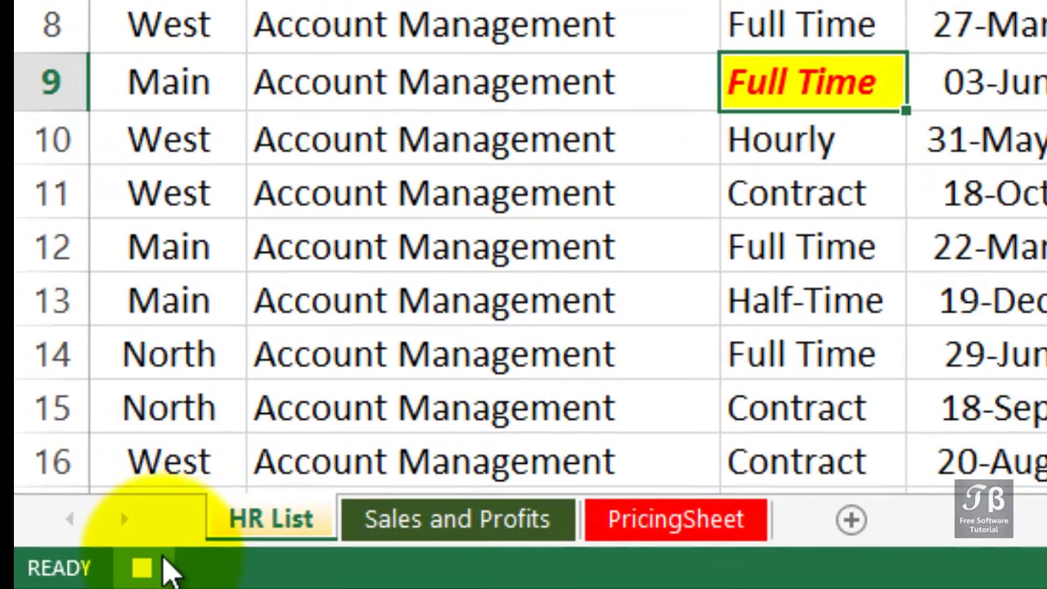
click(164, 560)
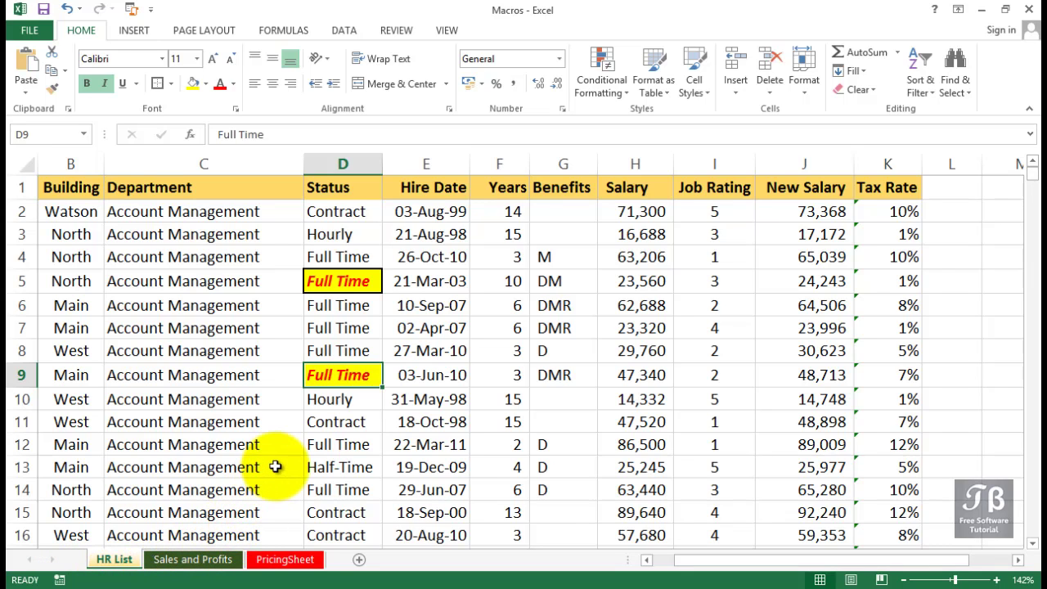
- Run the Highlight_Cells macro on cells D14:E14 of the HR List sheet
scroll(276, 466, down, 1)
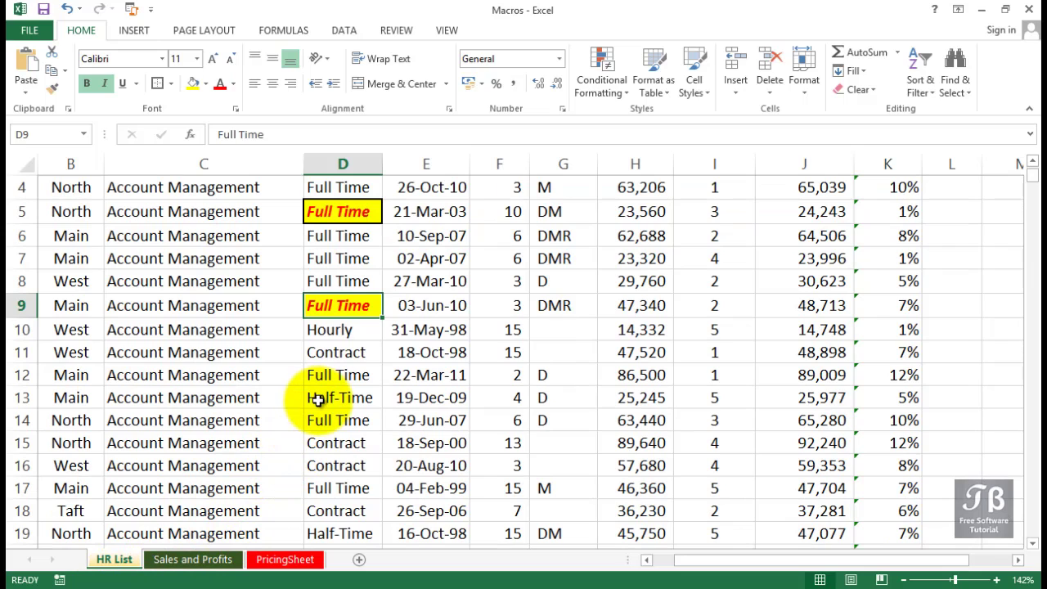
click(330, 375)
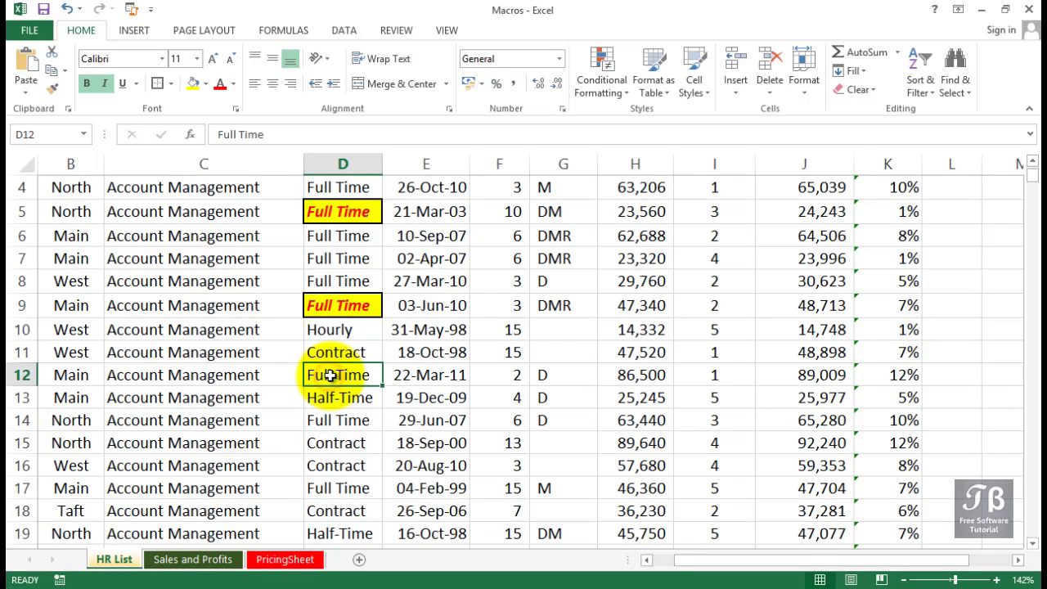
drag(338, 421, 401, 420)
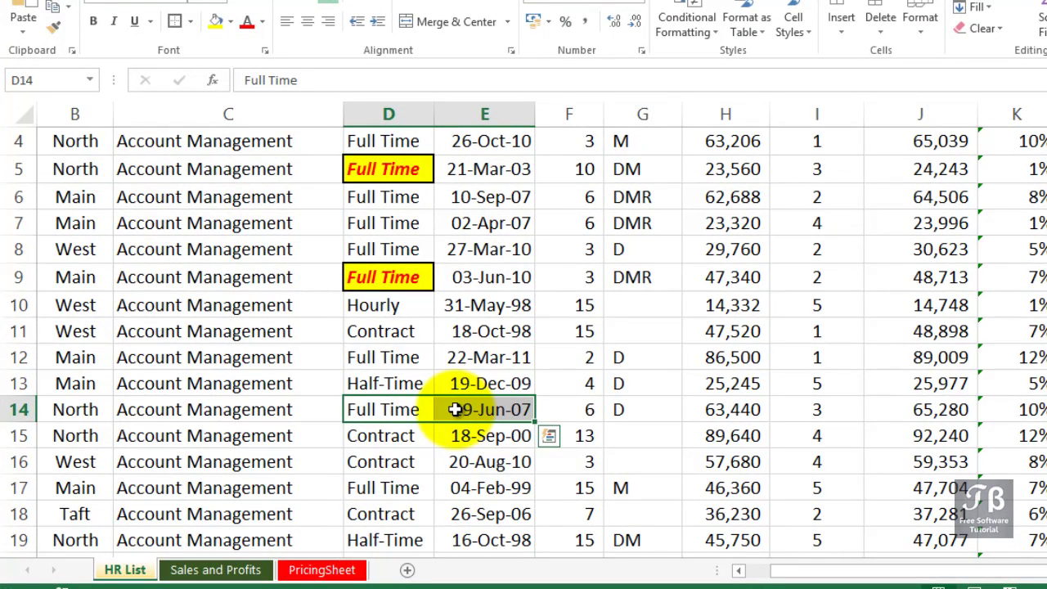
key(ctrl+shift+h)
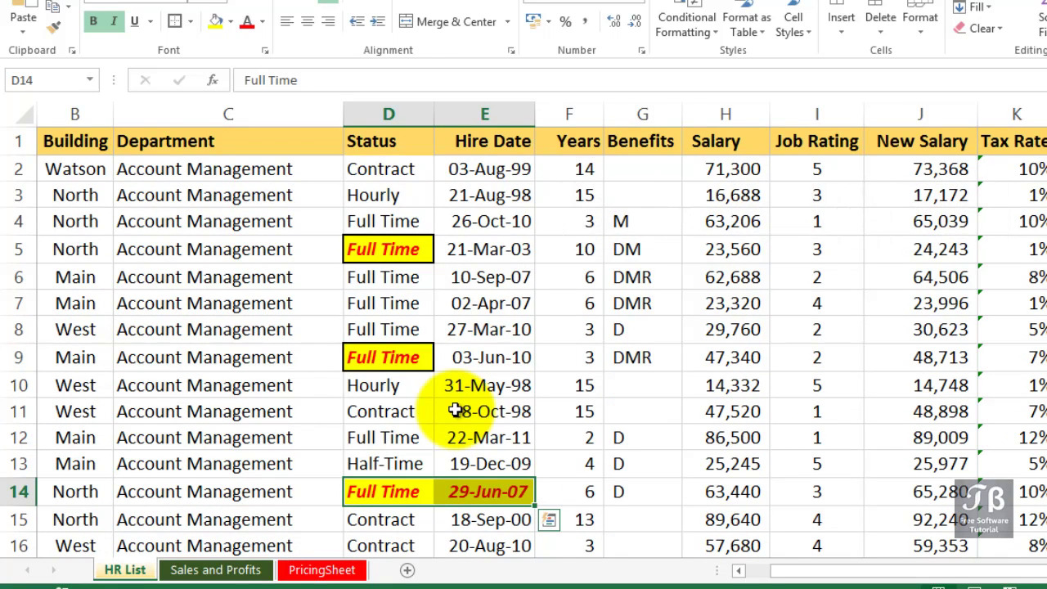
- Run the Highlight_Cells macro on the Cntr cost value in cell G5 of the PricingSheet
click(326, 570)
click(538, 197)
key(ctrl+shift+h)
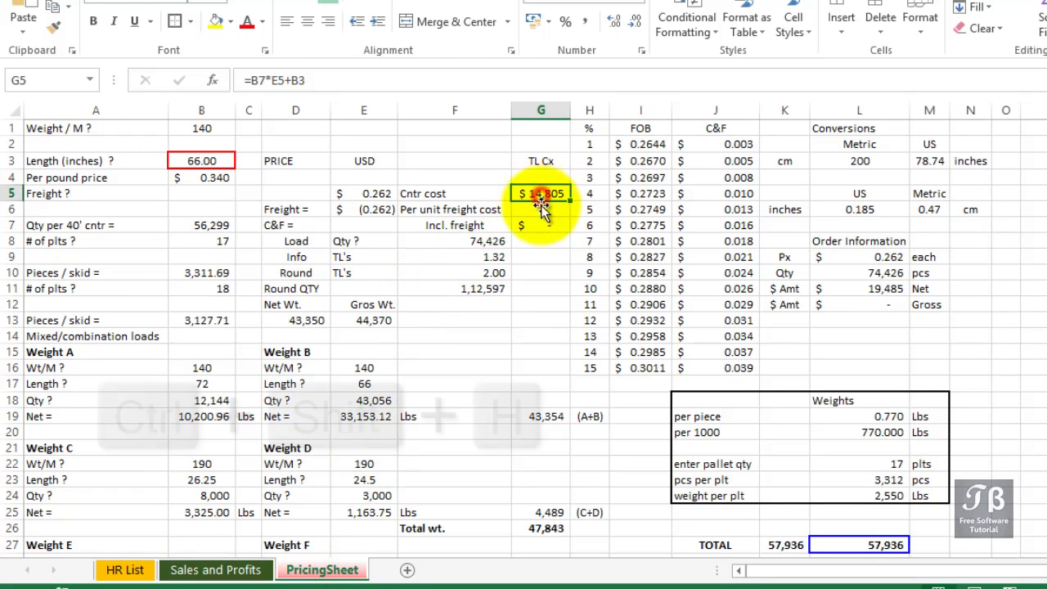